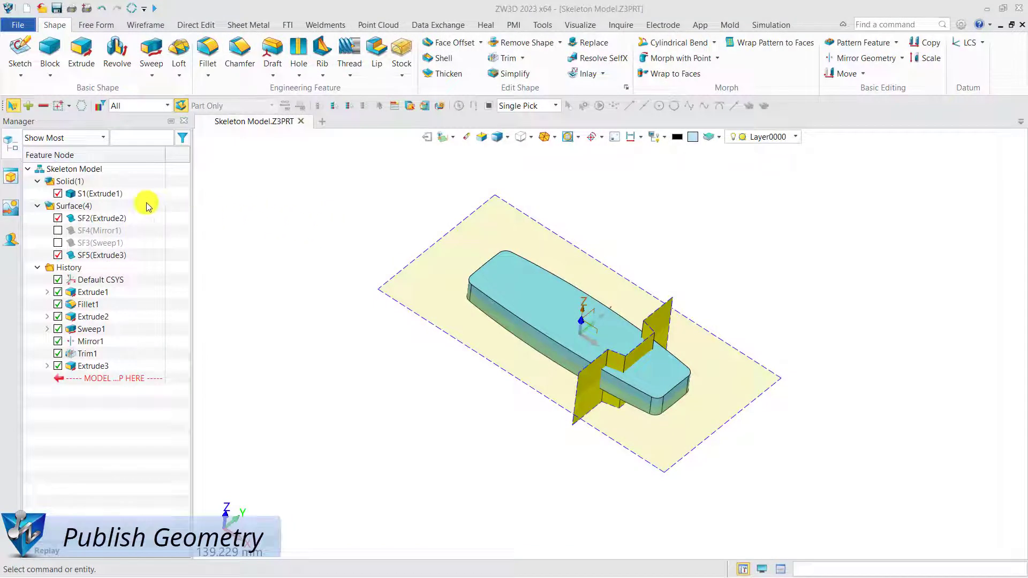
{"action": "left_click", "coordinate": [116, 195]}
{"action": "left_click", "coordinate": [107, 255]}
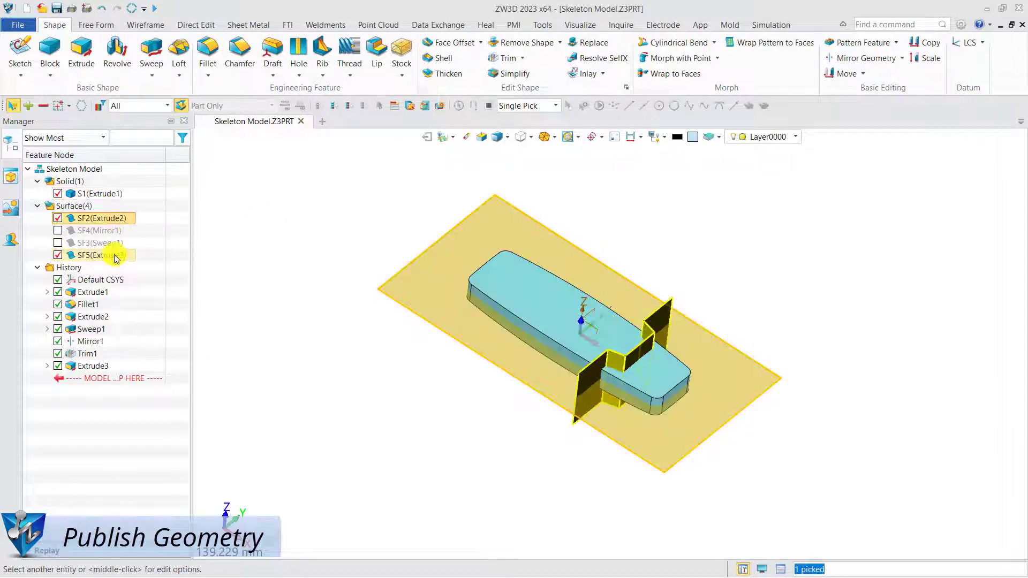
{"action": "left_click", "coordinate": [277, 240]}
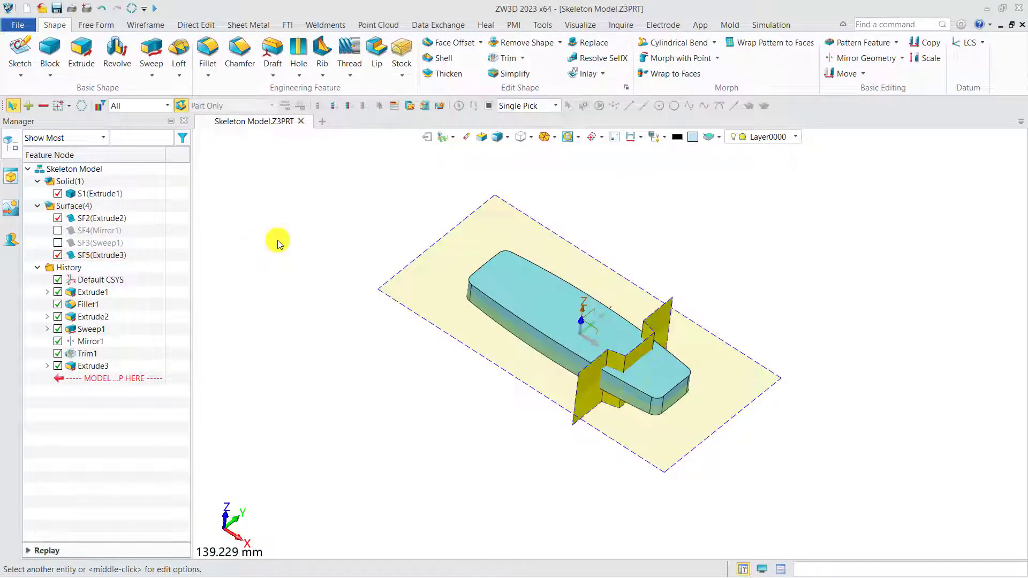
- Create a Publish Set from the main solid, the large flat surface and the stepped vertical surface, using the Shape filter
{"action": "left_click", "coordinate": [438, 26]}
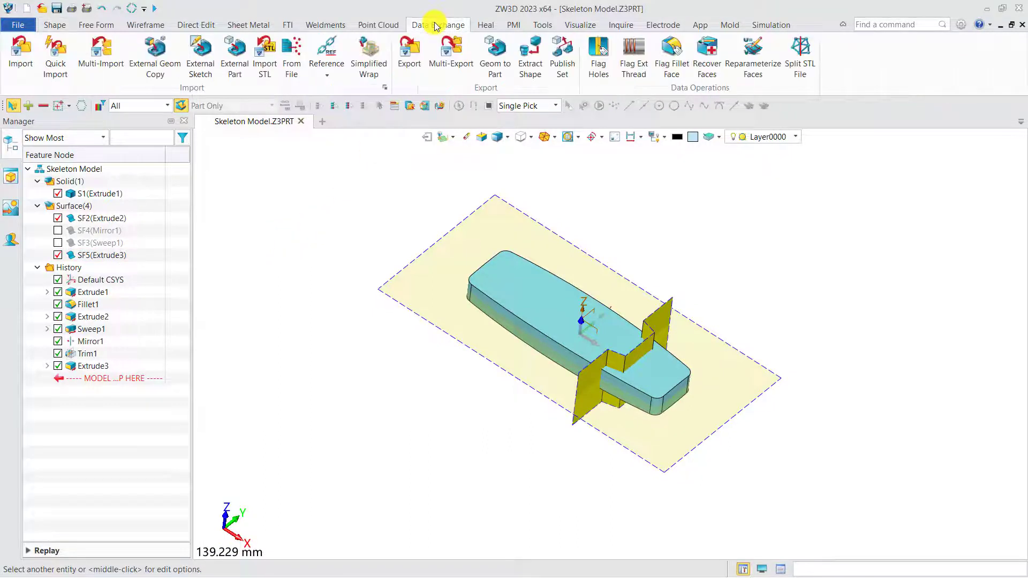
{"action": "left_click", "coordinate": [568, 64]}
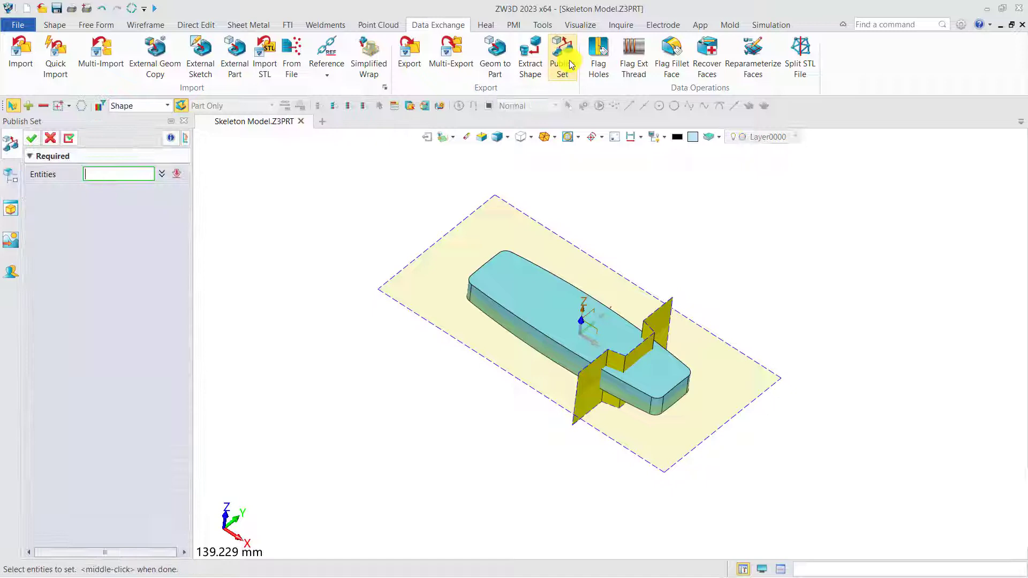
{"action": "left_click", "coordinate": [133, 106]}
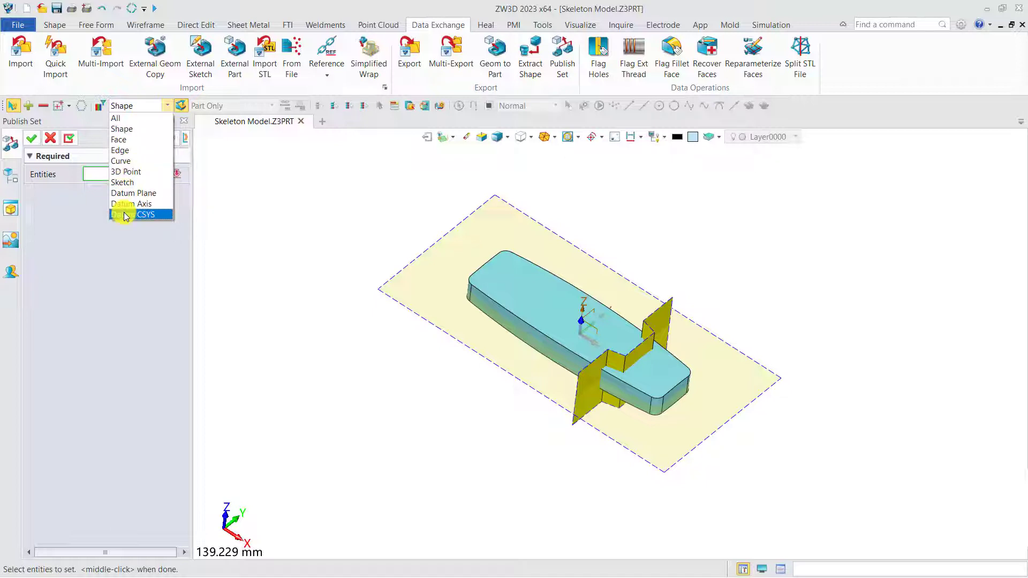
{"action": "left_click", "coordinate": [133, 131]}
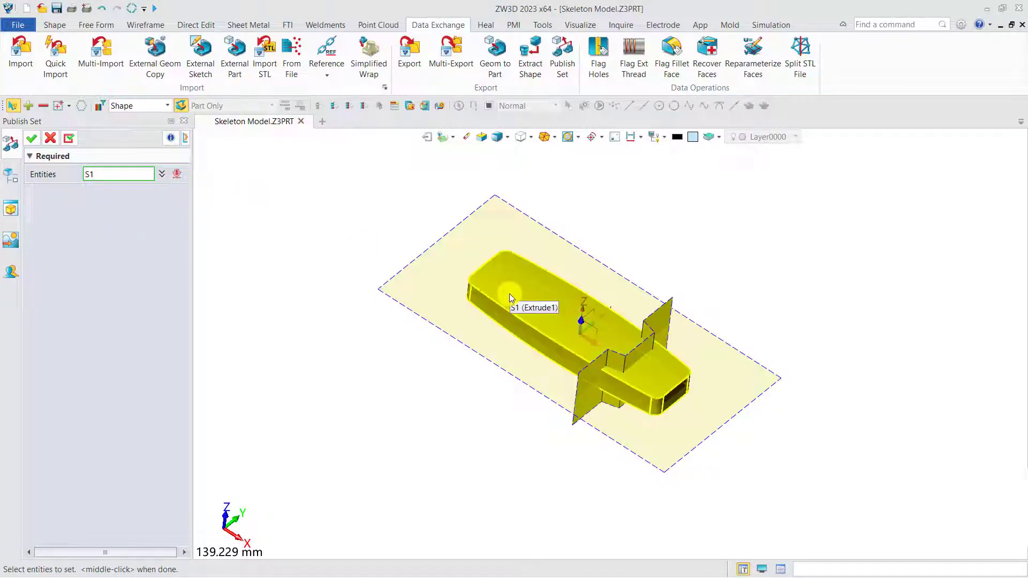
{"action": "left_click", "coordinate": [509, 293]}
{"action": "left_click", "coordinate": [445, 307]}
{"action": "left_click", "coordinate": [665, 325]}
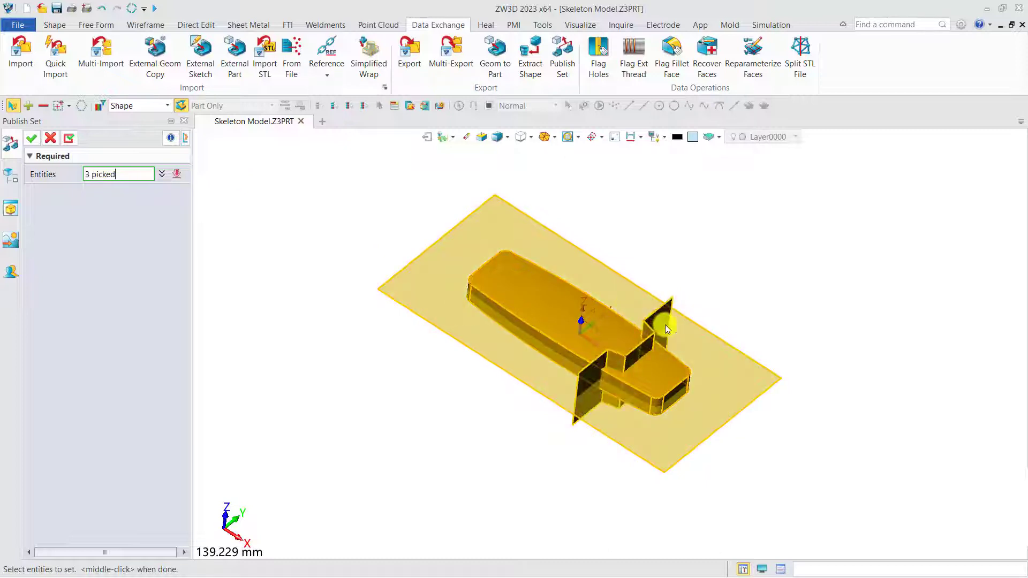
{"action": "left_click", "coordinate": [28, 140]}
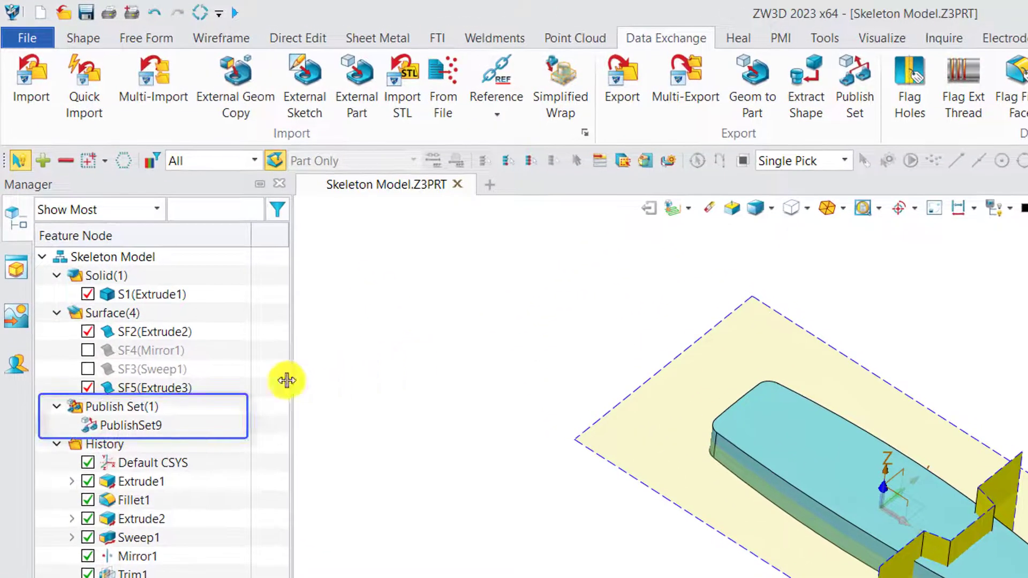
- Rename the new publish set as Skeleton Model
{"action": "left_click", "coordinate": [145, 423]}
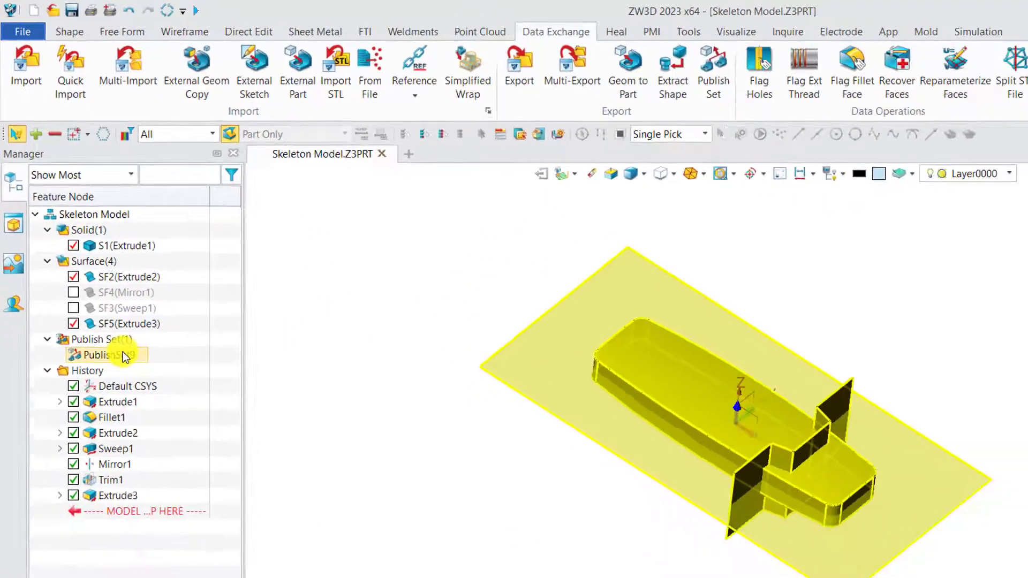
{"action": "right_click", "coordinate": [125, 354]}
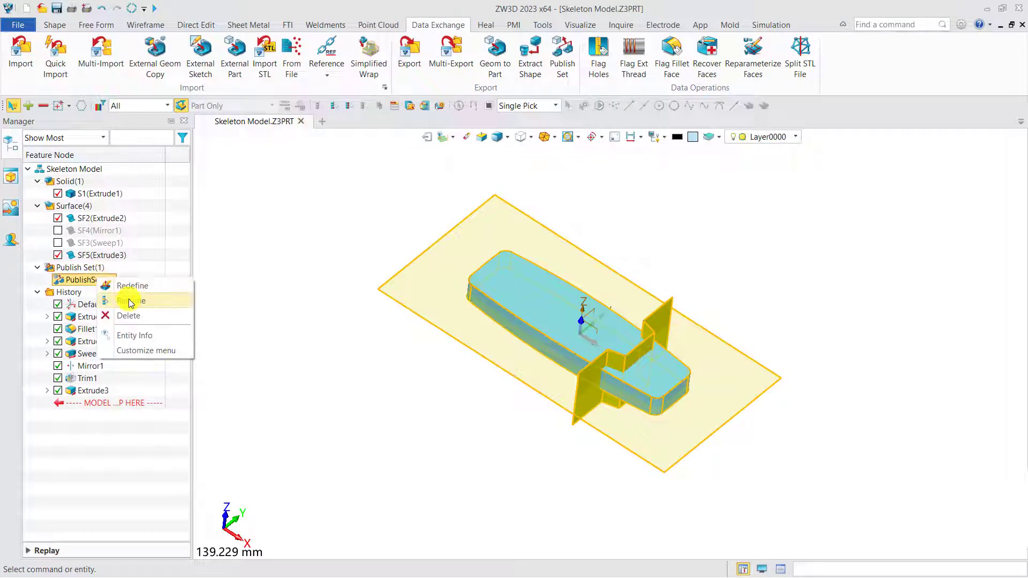
{"action": "left_click", "coordinate": [130, 303]}
{"action": "type", "text": "Skeleton Mo"}
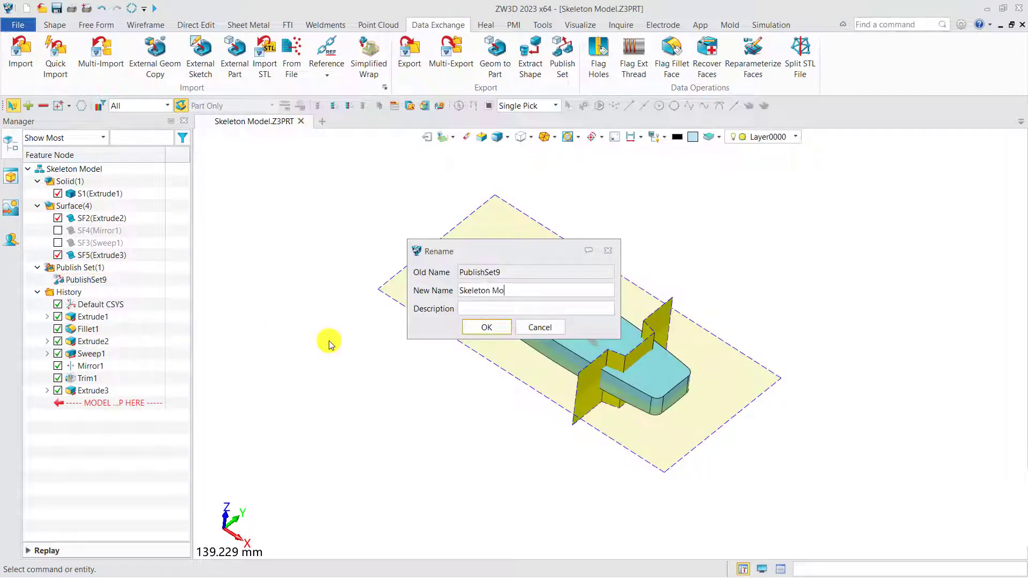
{"action": "type", "text": "del"}
{"action": "left_click", "coordinate": [485, 327]}
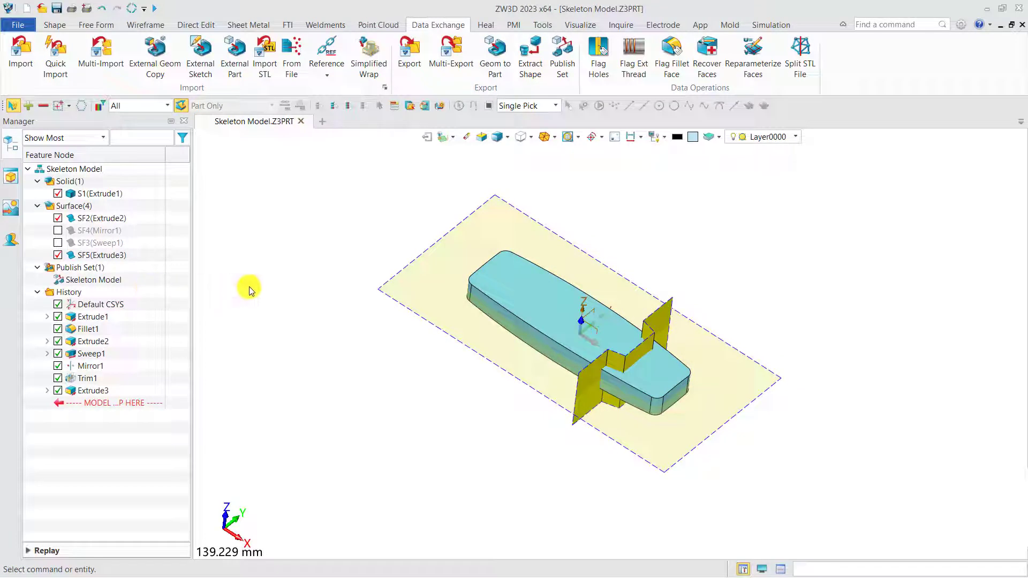
- Create a new standard assembly file named USB Flash Drive with the default template
{"action": "left_click", "coordinate": [323, 122]}
{"action": "type", "text": "USB Flash Drive"}
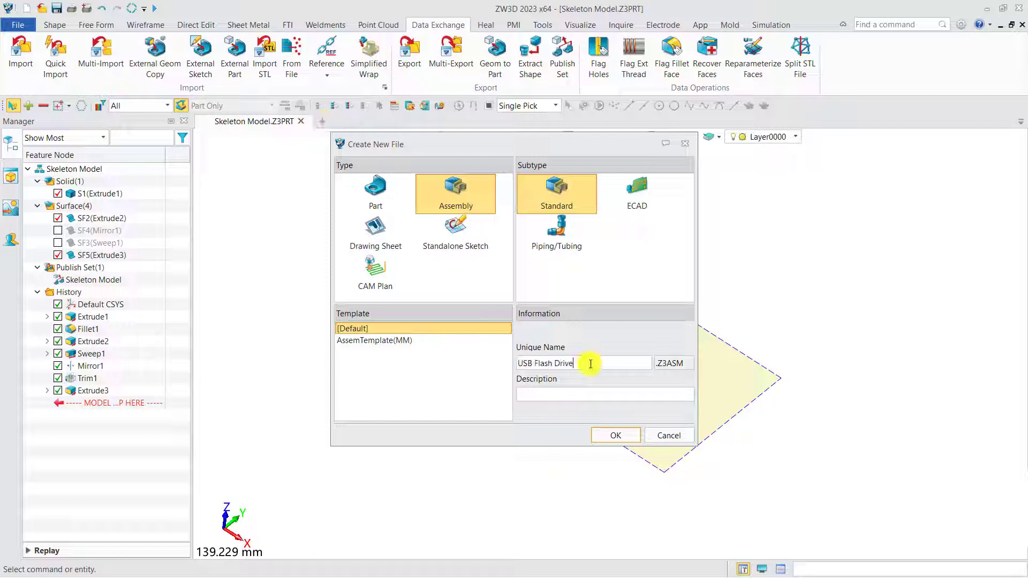
{"action": "left_click", "coordinate": [612, 429]}
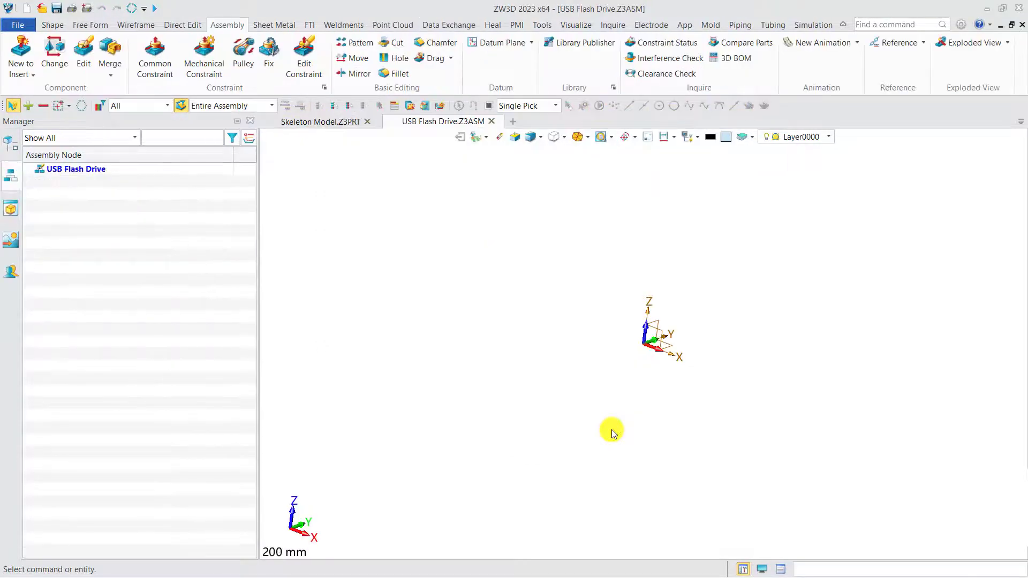
- Insert Skeleton Model.Z3PRT as a component of the assembly, placed on the default frame
{"action": "right_click", "coordinate": [460, 256]}
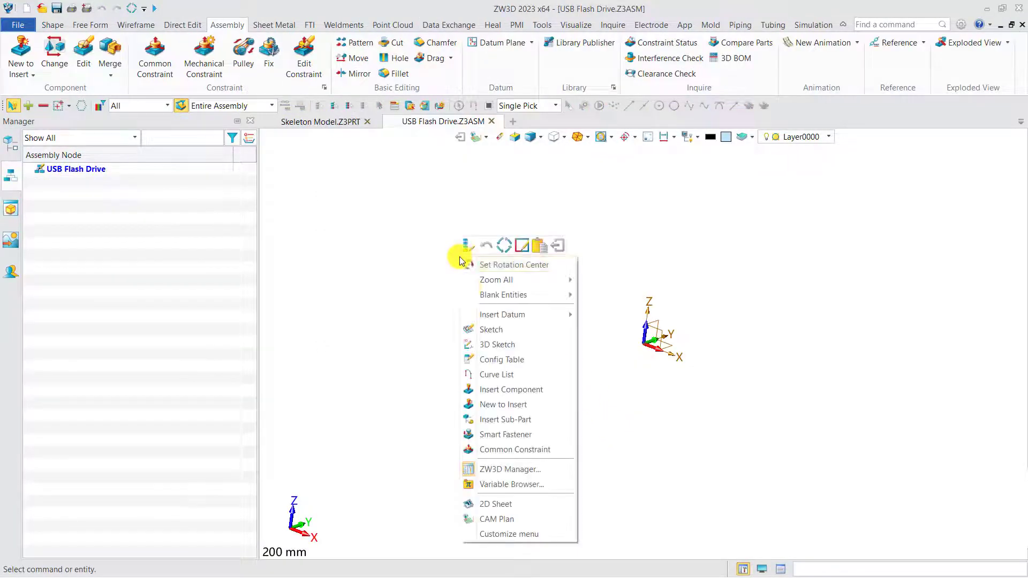
{"action": "left_click", "coordinate": [497, 391]}
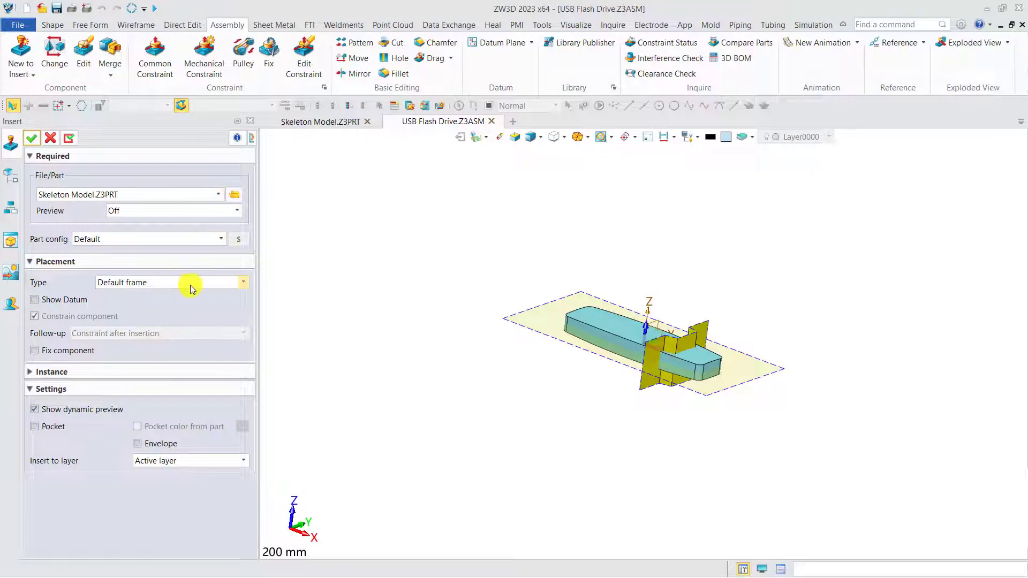
{"action": "left_click", "coordinate": [39, 140]}
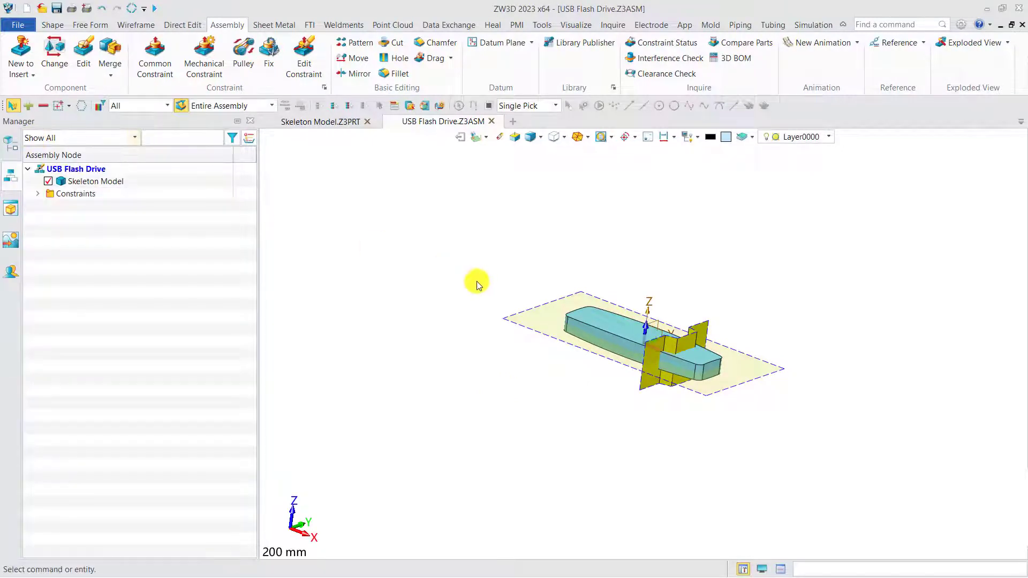
- Create a new standard part named Upper Shell inside the assembly, placed on the default frame and automatically activated
{"action": "right_click_drag", "start_coordinate": [468, 277], "coordinate": [466, 326]}
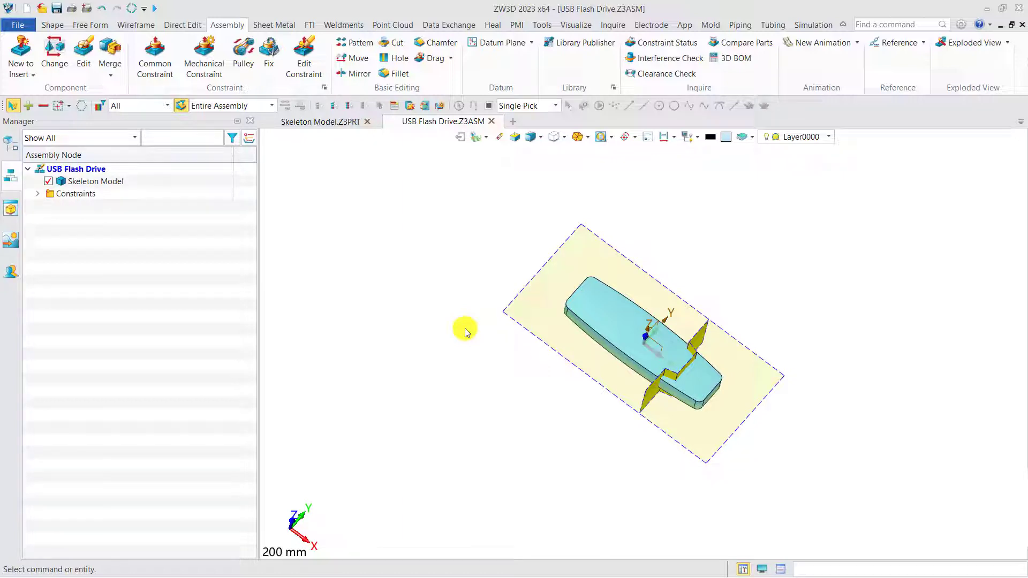
{"action": "right_click", "coordinate": [407, 265]}
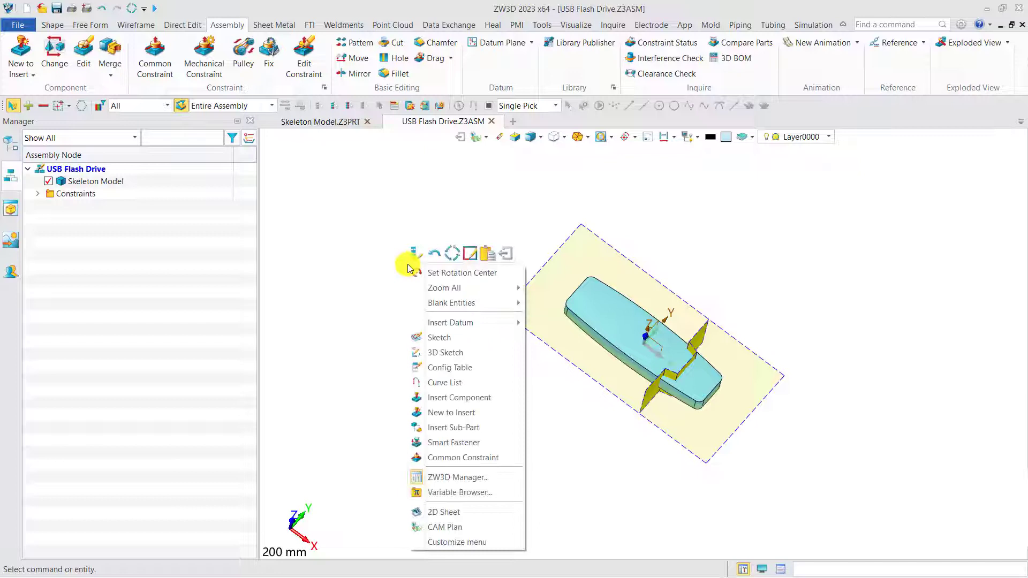
{"action": "left_click", "coordinate": [456, 413]}
{"action": "type", "text": "Upper Shell"}
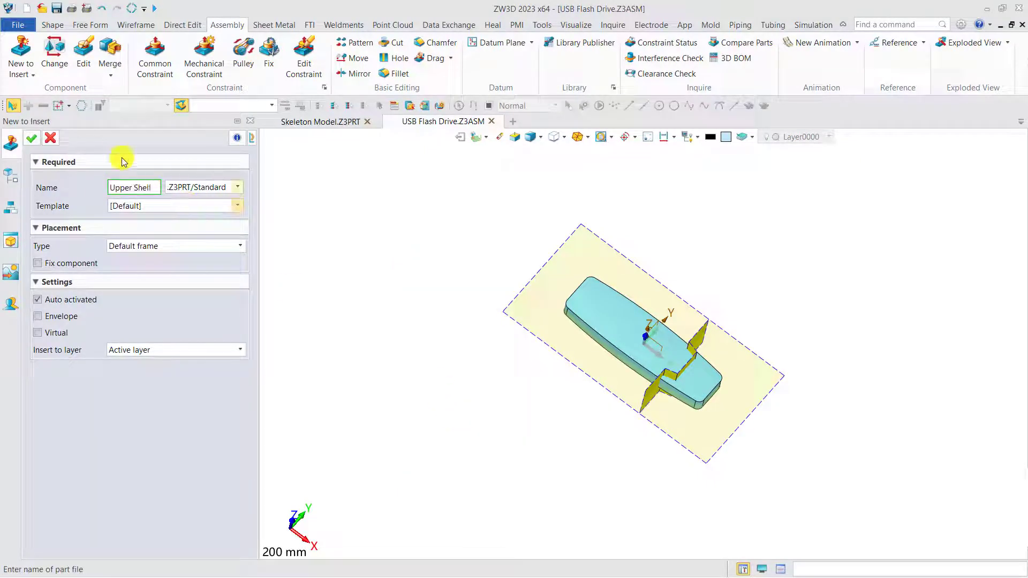
{"action": "left_click", "coordinate": [31, 138]}
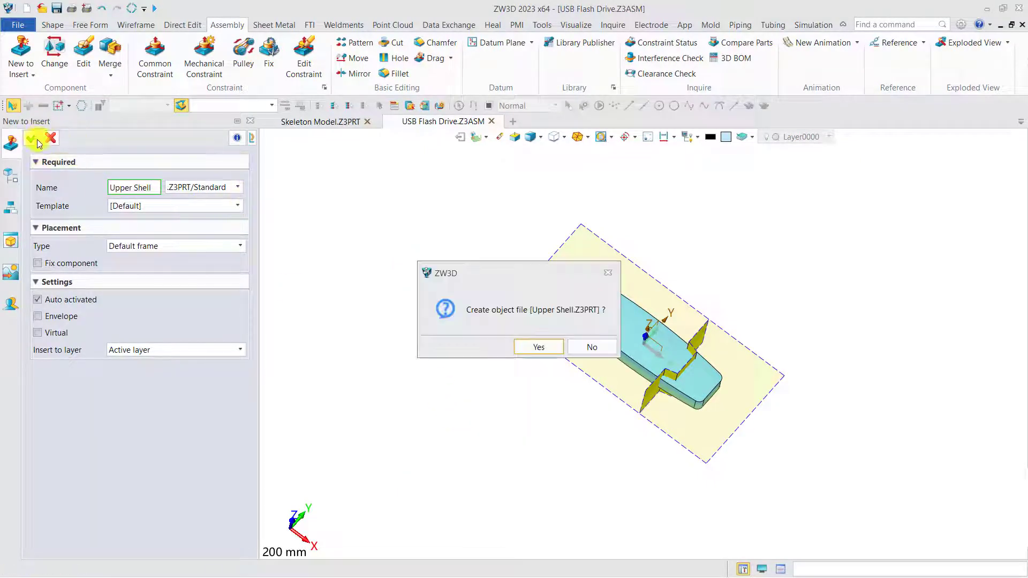
{"action": "left_click", "coordinate": [530, 348]}
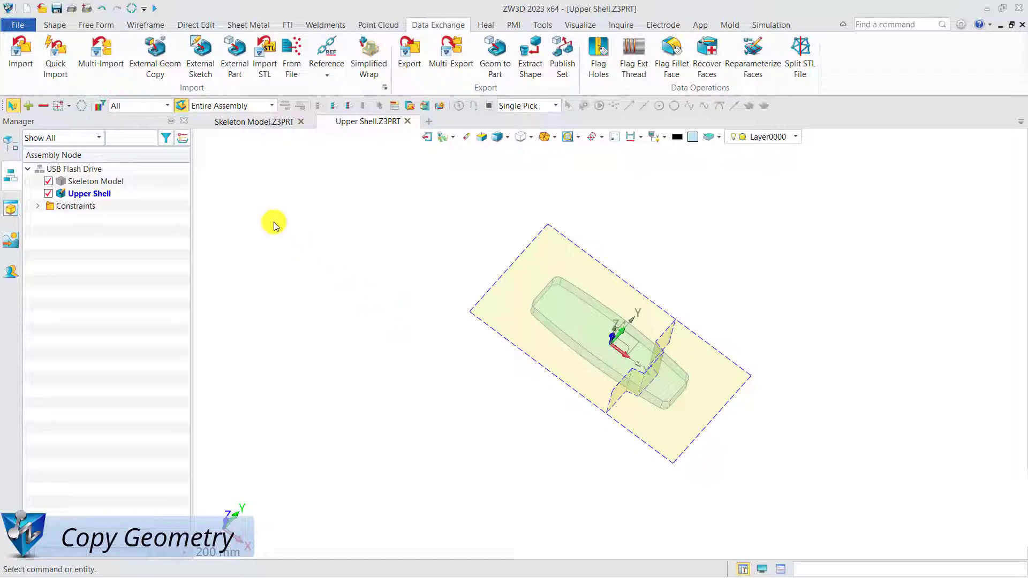
- Copy the Skeleton Model publish set from the assembly into Upper Shell with External Geom Copy, as an associative, auto-updating copy
{"action": "left_click", "coordinate": [164, 71]}
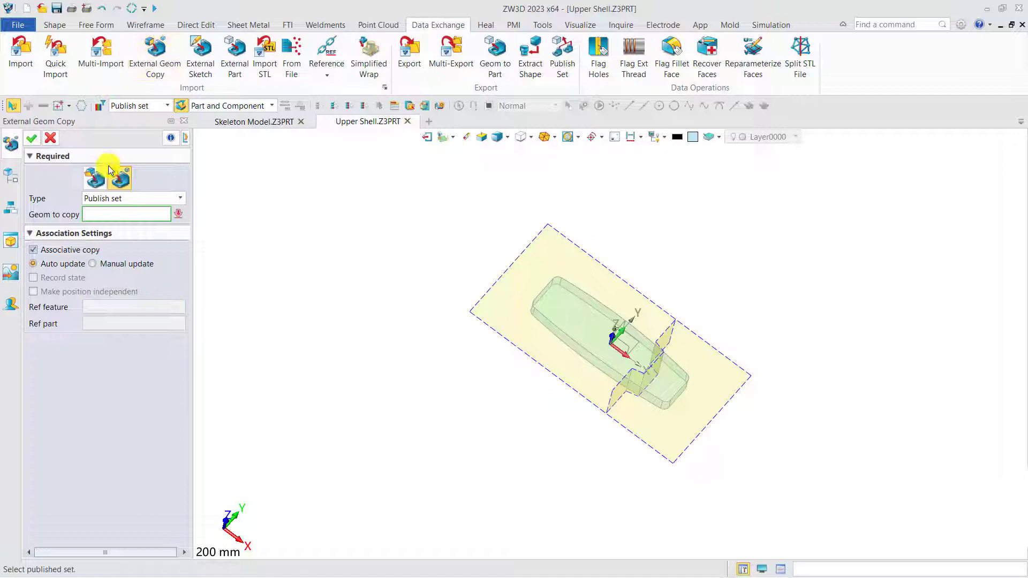
{"action": "left_click", "coordinate": [95, 179]}
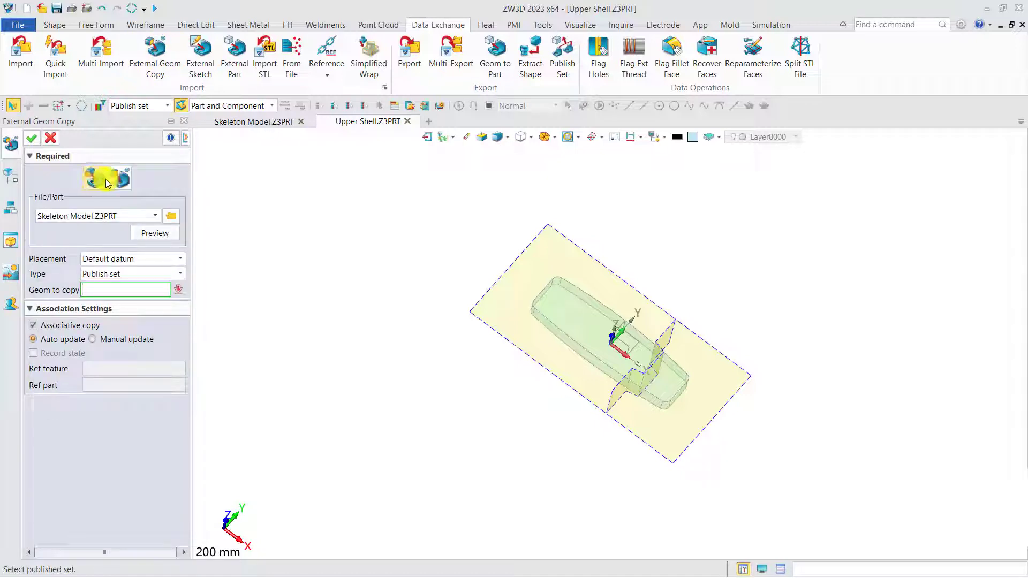
{"action": "left_click", "coordinate": [119, 179]}
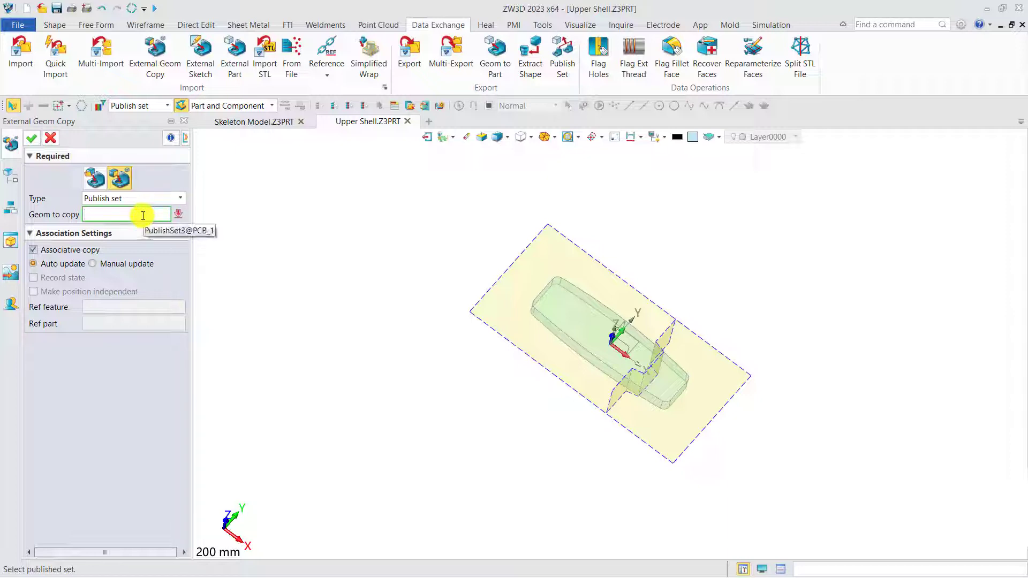
{"action": "left_click", "coordinate": [542, 313]}
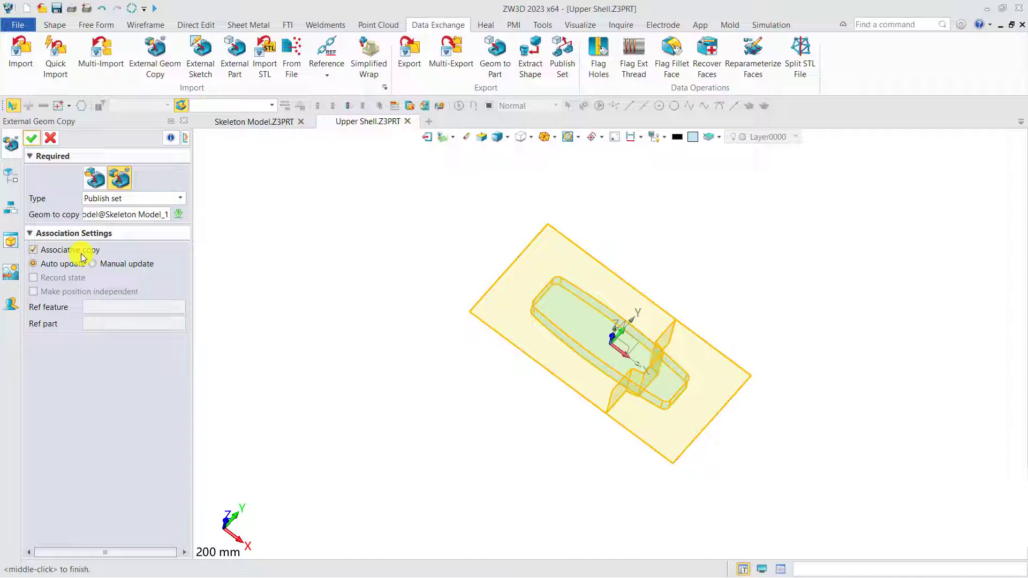
{"action": "left_click", "coordinate": [31, 138]}
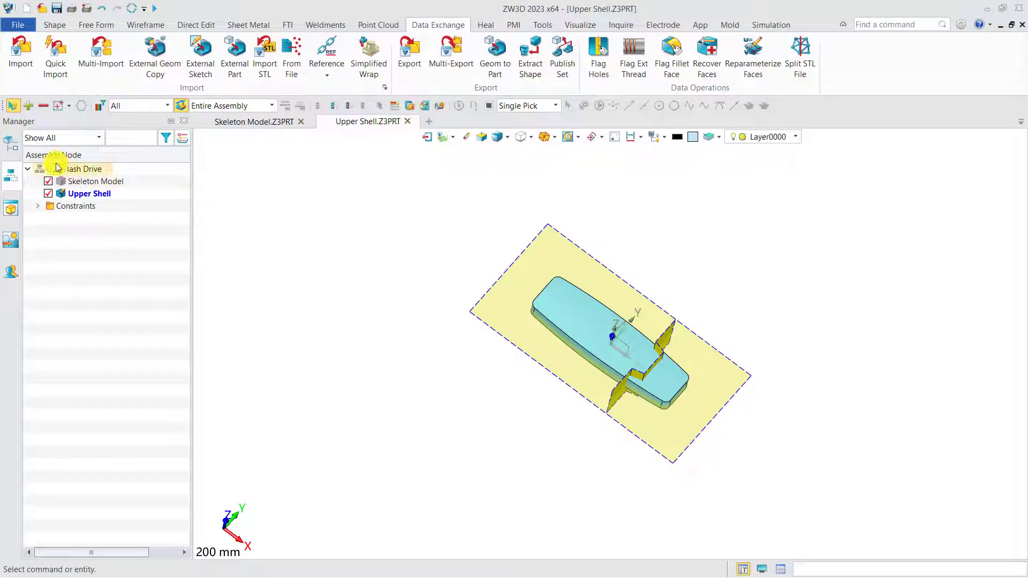
{"action": "left_click", "coordinate": [16, 150]}
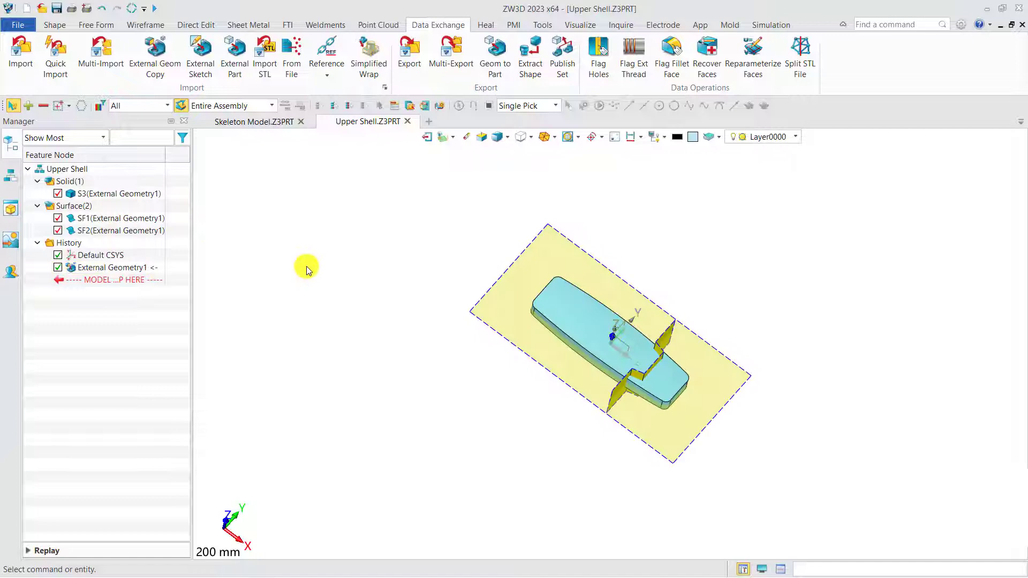
- Trim the copied solid with the stepped surface and the flat surface, keeping the trimming shapes, and hide the surfaces
{"action": "left_click", "coordinate": [55, 25]}
{"action": "left_click", "coordinate": [513, 57]}
{"action": "left_click", "coordinate": [592, 328]}
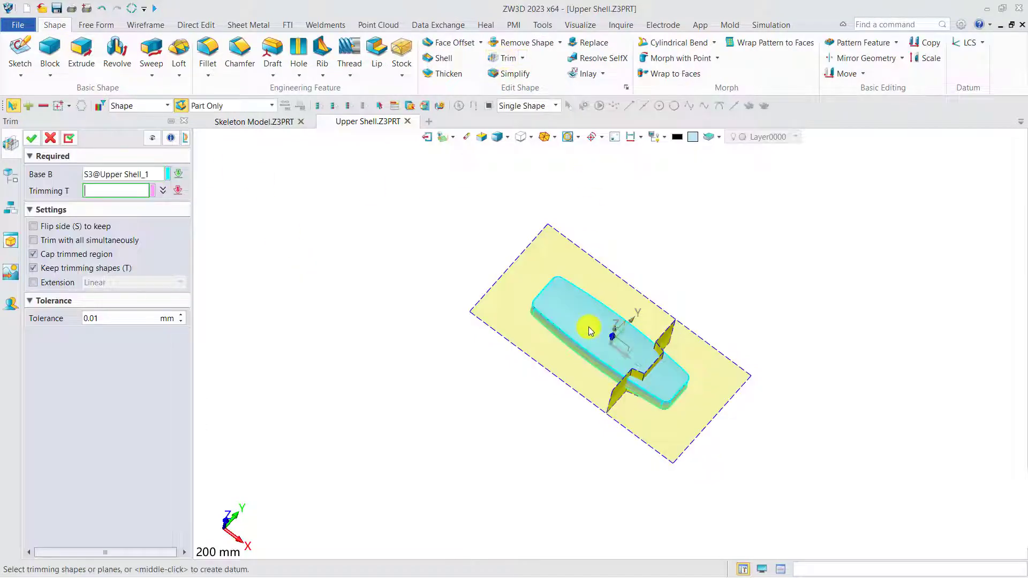
{"action": "left_click", "coordinate": [669, 337]}
{"action": "left_click", "coordinate": [68, 138]}
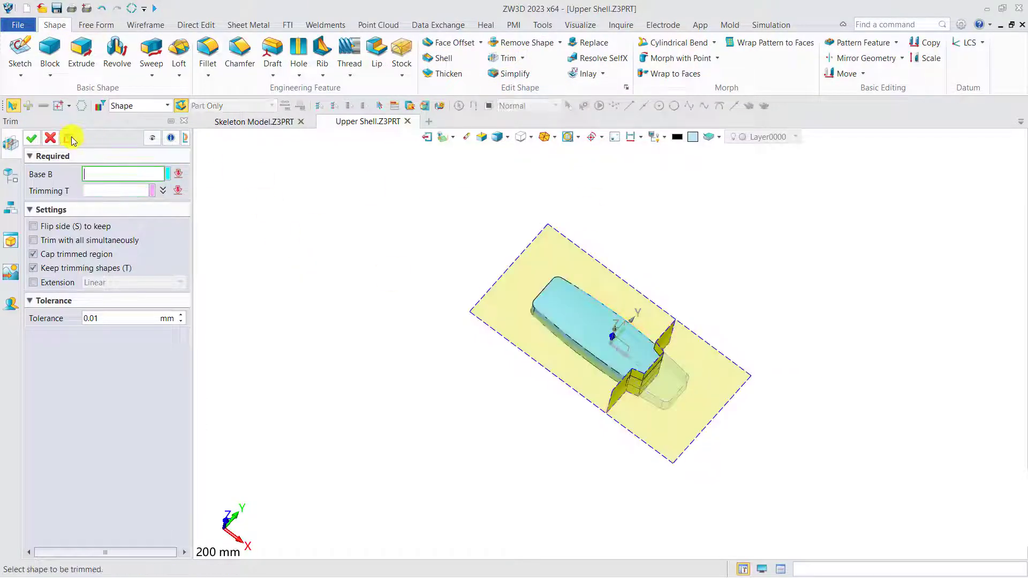
{"action": "right_click_drag", "start_coordinate": [412, 335], "coordinate": [424, 294]}
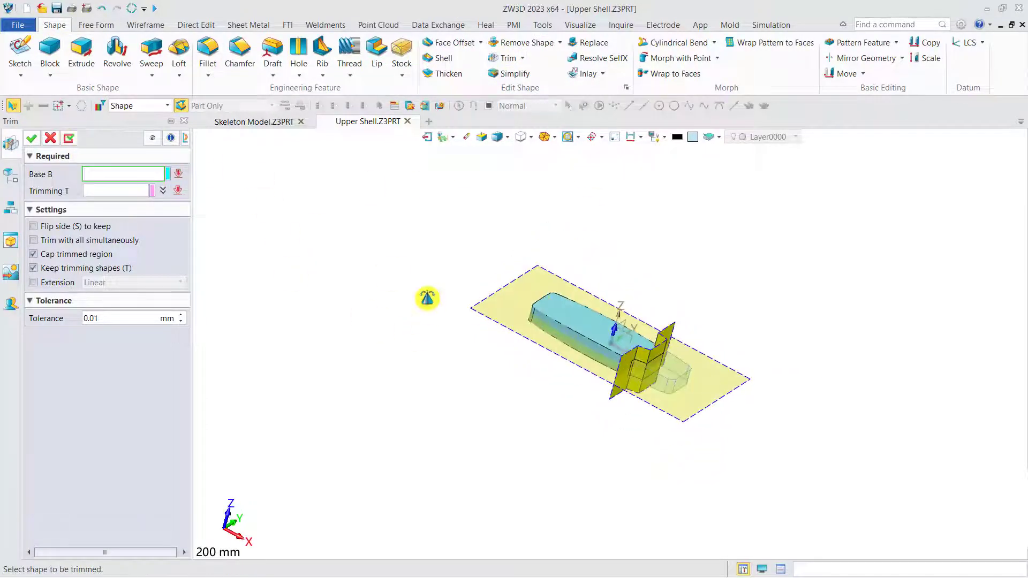
{"action": "left_click", "coordinate": [31, 138]}
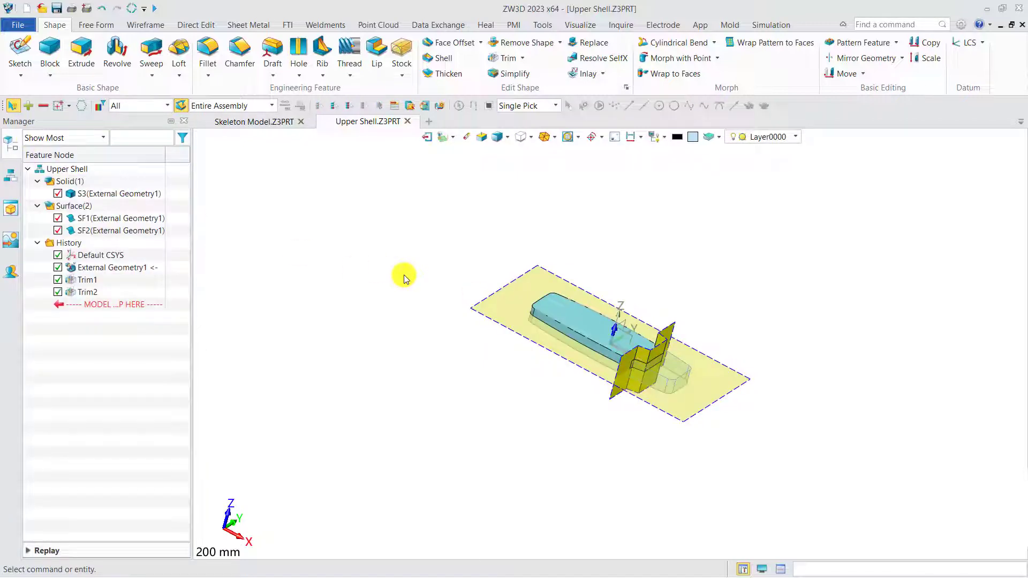
{"action": "right_click", "coordinate": [75, 207]}
{"action": "left_click", "coordinate": [113, 211]}
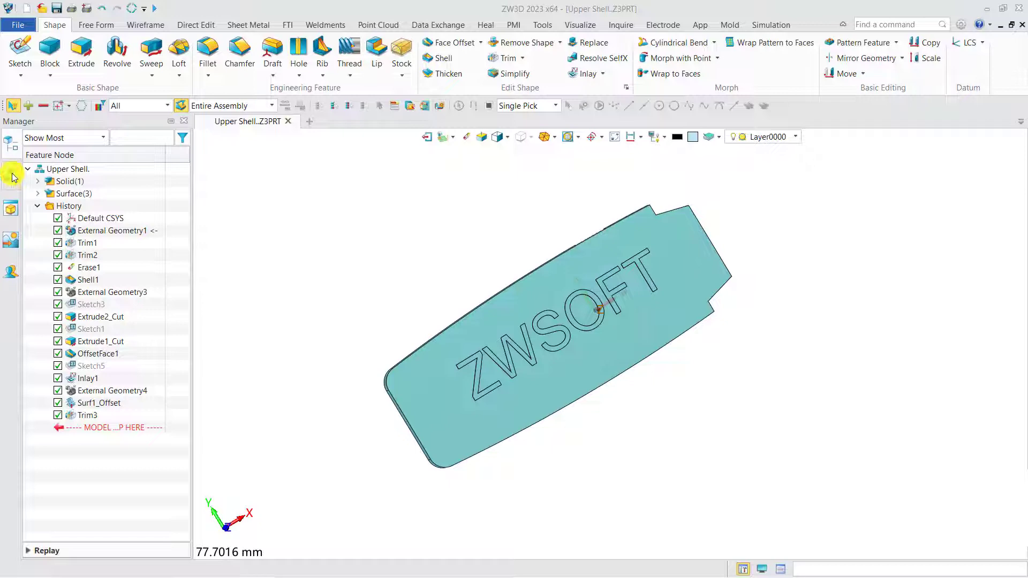
- Activate the Skeleton component of the USB Flash Driver assembly for editing
{"action": "left_click", "coordinate": [13, 178]}
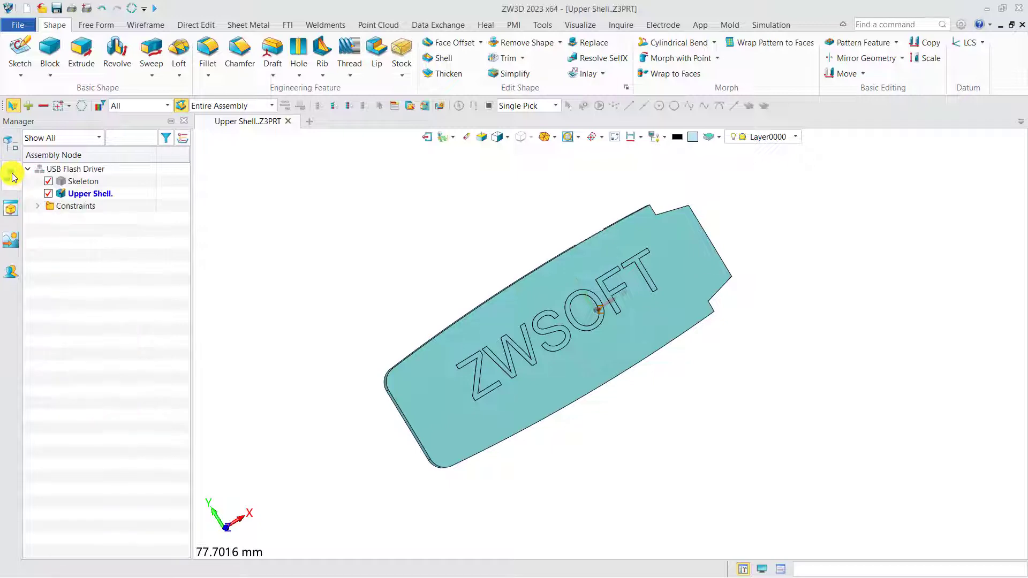
{"action": "double_click", "coordinate": [83, 183]}
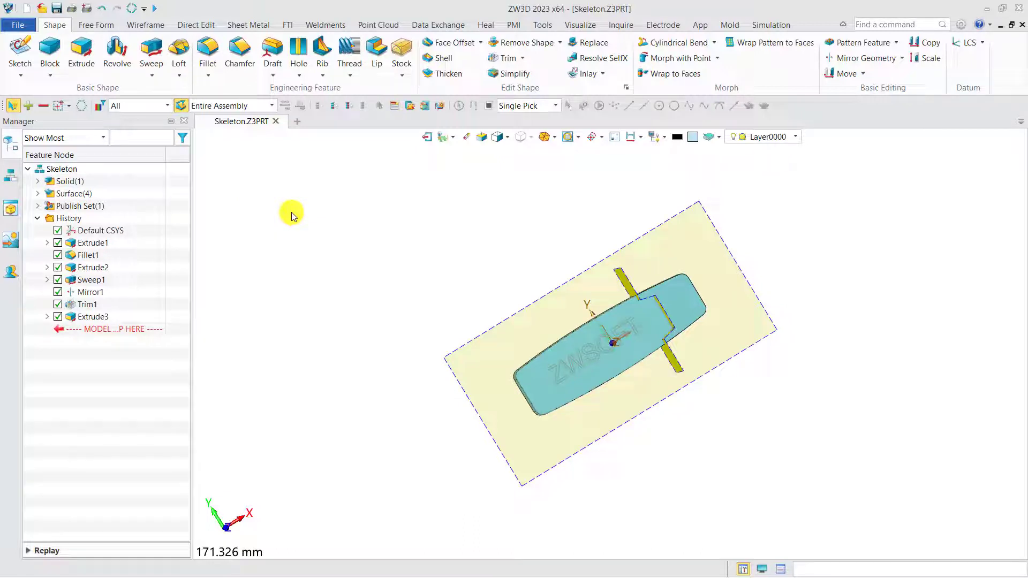
- Show the dimensions of the first extrusion's sketch and set its overall length to 100 mm and half-length to 50 mm
{"action": "left_click", "coordinate": [46, 244]}
{"action": "right_click", "coordinate": [105, 255]}
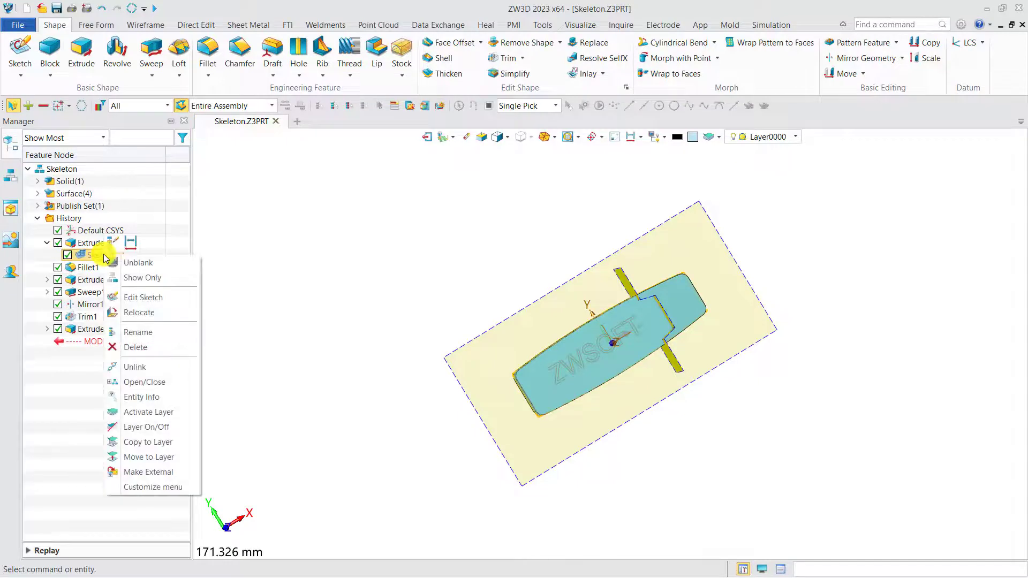
{"action": "left_click", "coordinate": [131, 248]}
{"action": "double_click", "coordinate": [594, 410]}
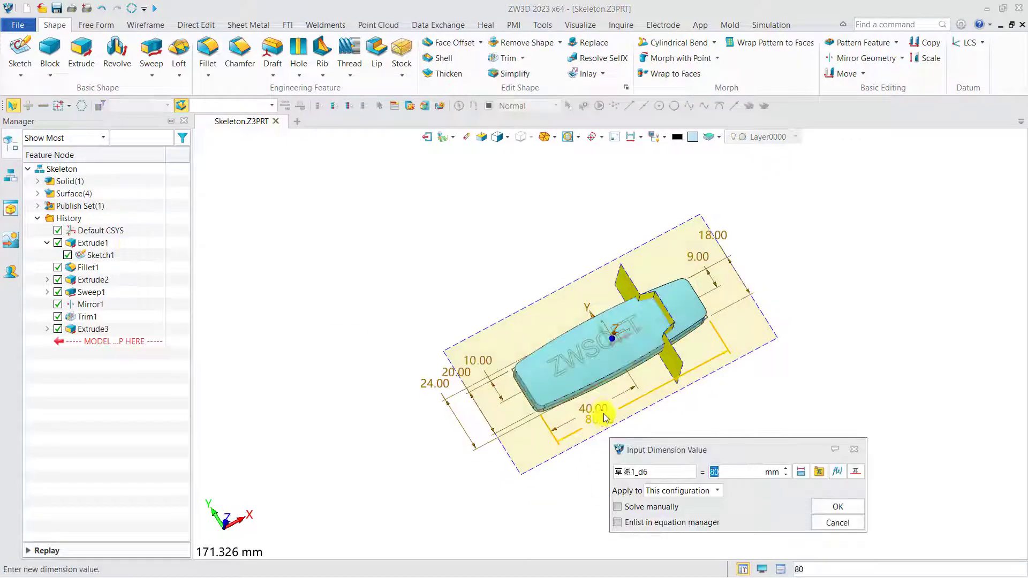
{"action": "key", "text": "Escape"}
{"action": "double_click", "coordinate": [593, 409]}
{"action": "key", "text": "Escape"}
{"action": "scroll", "coordinate": [423, 385], "scroll_direction": "up", "scroll_amount": 4}
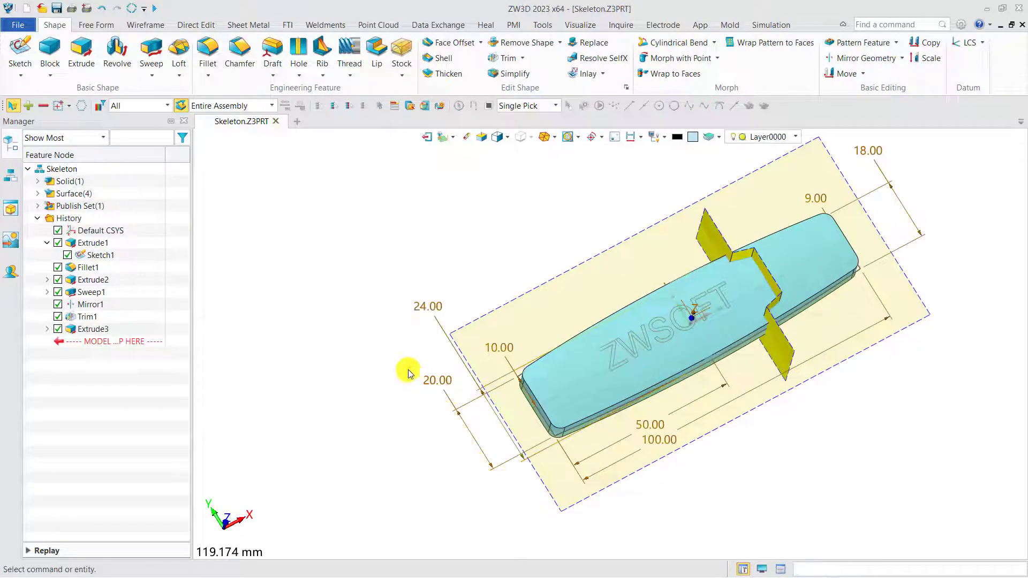
- Set the 24 mm width dimension of the first extrusion's sketch to 28 mm
{"action": "double_click", "coordinate": [427, 309]}
{"action": "type", "text": "28"}
{"action": "key", "text": "Return"}
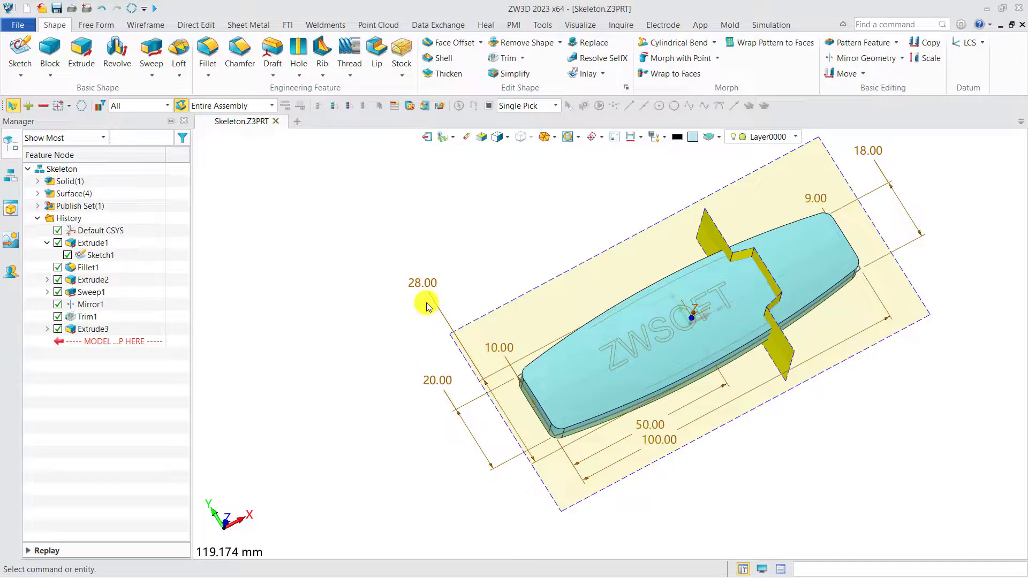
- Return to the USB Flash Driver assembly to regenerate its outdated components and hide the Skeleton component
{"action": "left_click", "coordinate": [11, 177]}
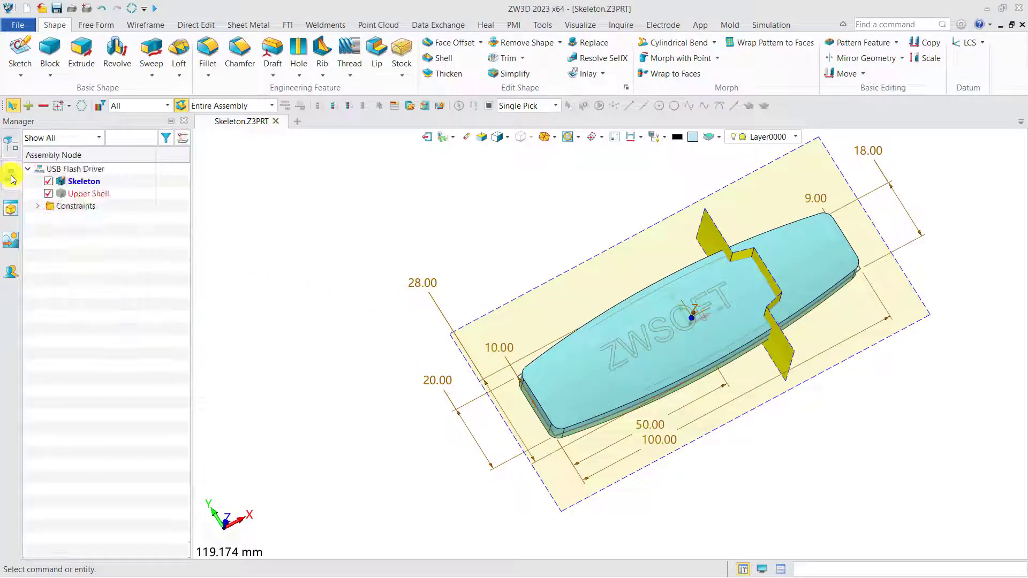
{"action": "double_click", "coordinate": [75, 169]}
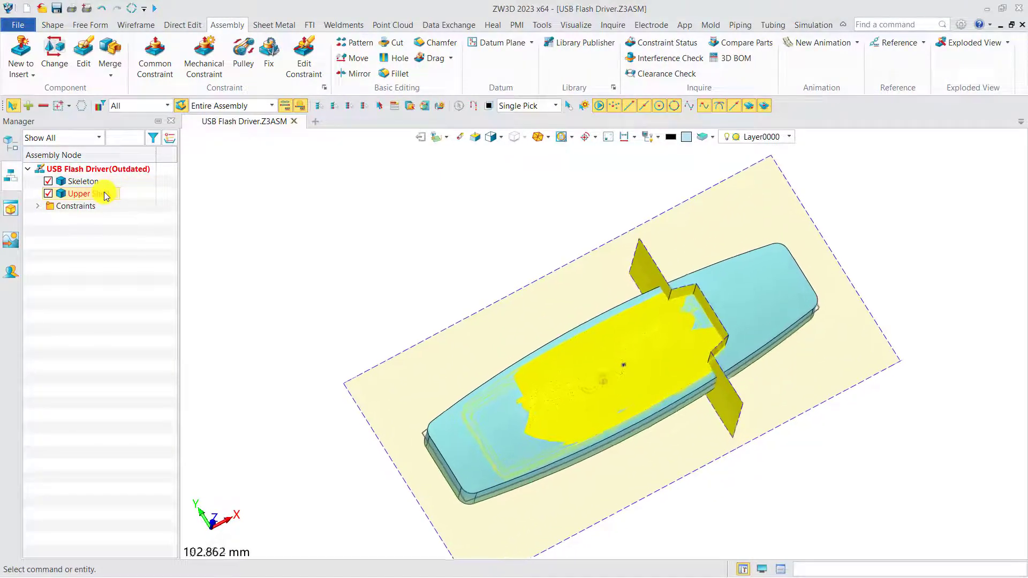
{"action": "right_click", "coordinate": [141, 193]}
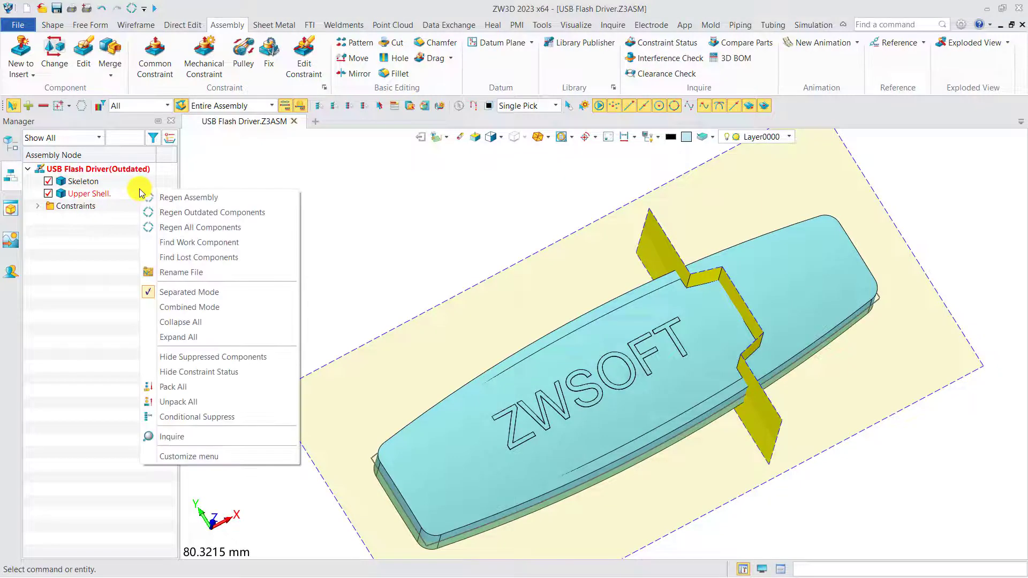
{"action": "left_click", "coordinate": [162, 212]}
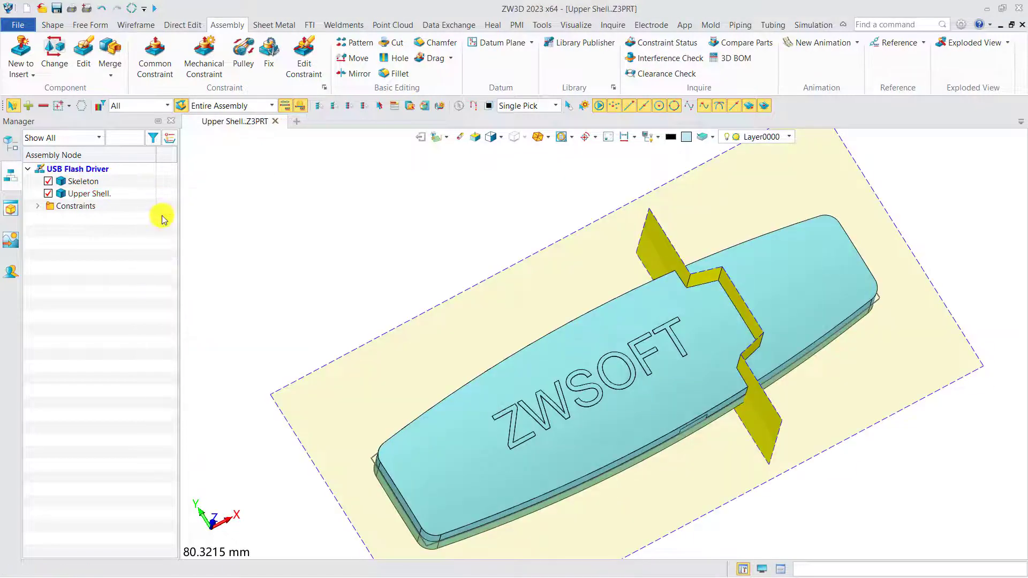
{"action": "right_click", "coordinate": [82, 182]}
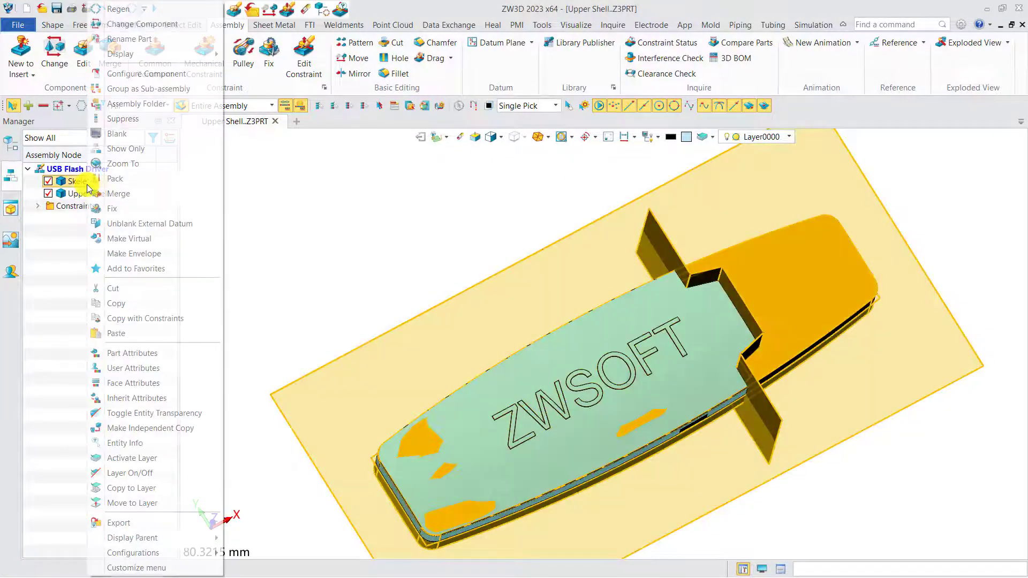
{"action": "left_click", "coordinate": [118, 135]}
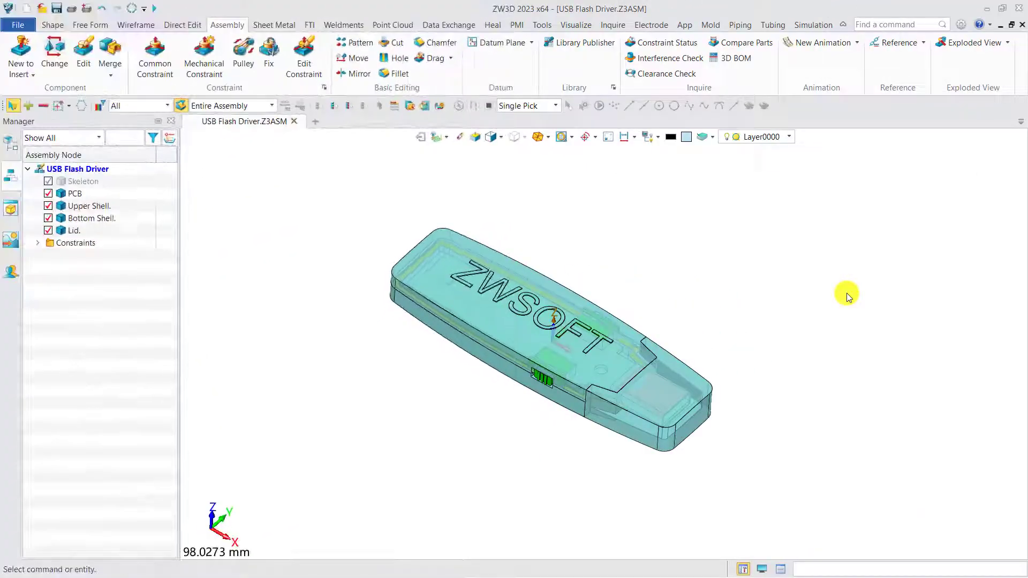
{"action": "scroll", "coordinate": [847, 294], "scroll_direction": "up", "scroll_amount": 5}
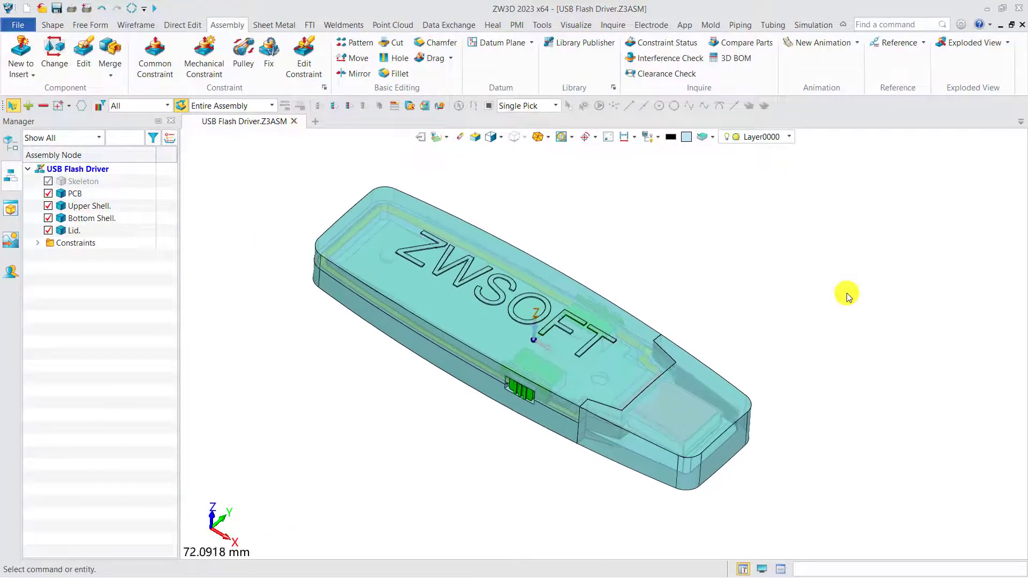
{"action": "scroll", "coordinate": [847, 294], "scroll_direction": "up", "scroll_amount": 1}
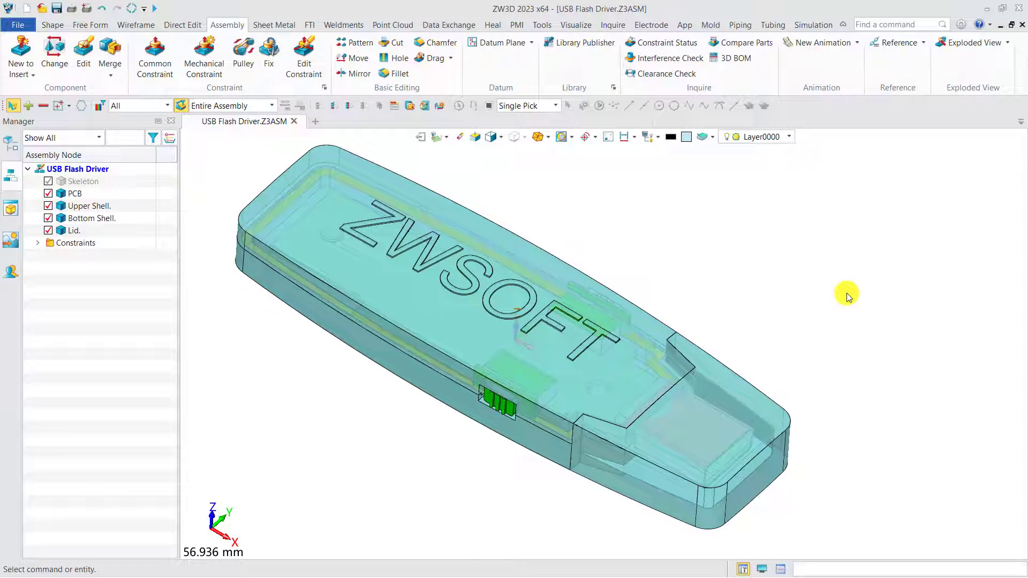